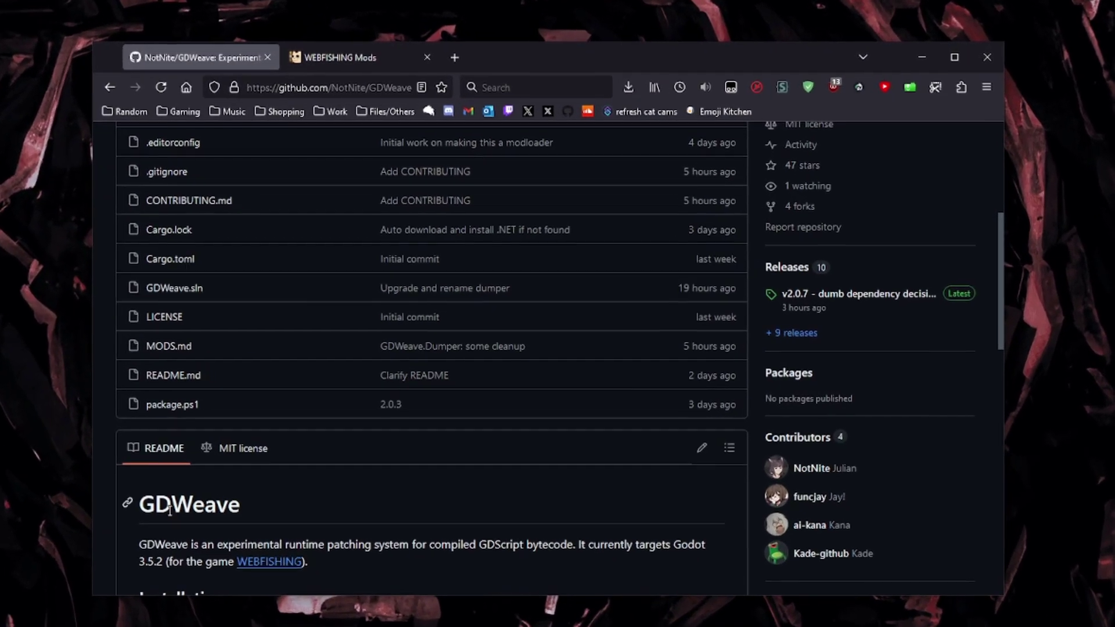
# Look over the GDWeave repository page on GitHub and open its latest release, v2.0.7
pyautogui.moveTo(313, 469); pyautogui.dragTo(353, 470)
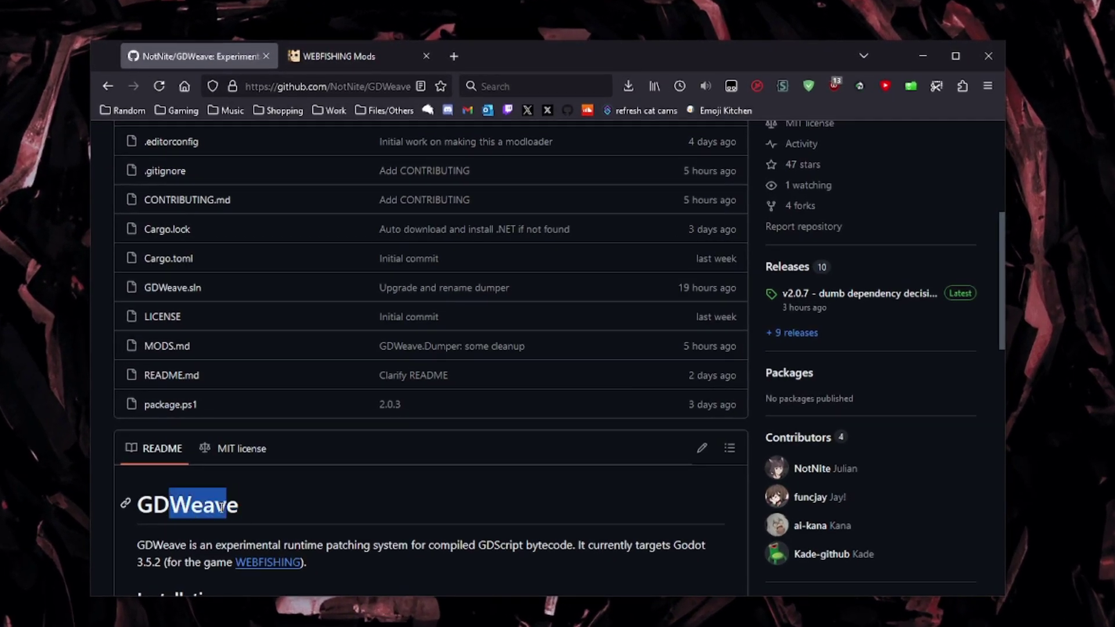
pyautogui.click(339, 497)
pyautogui.scroll(3, 436, 453)
pyautogui.scroll(2, 336, 407)
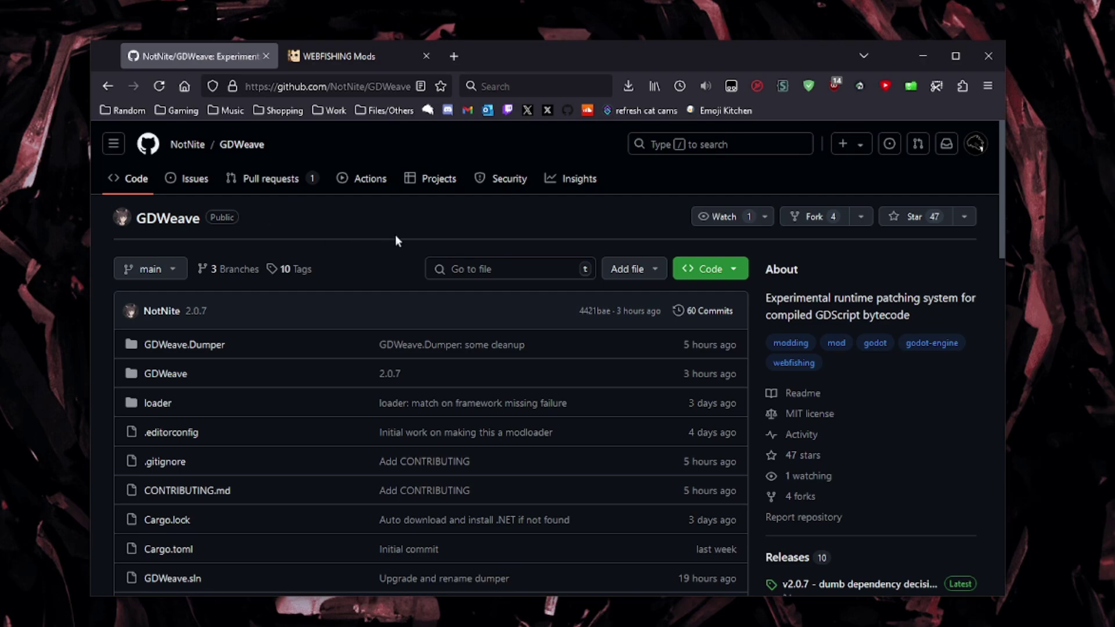
pyautogui.moveTo(632, 58); pyautogui.dragTo(628, 72)
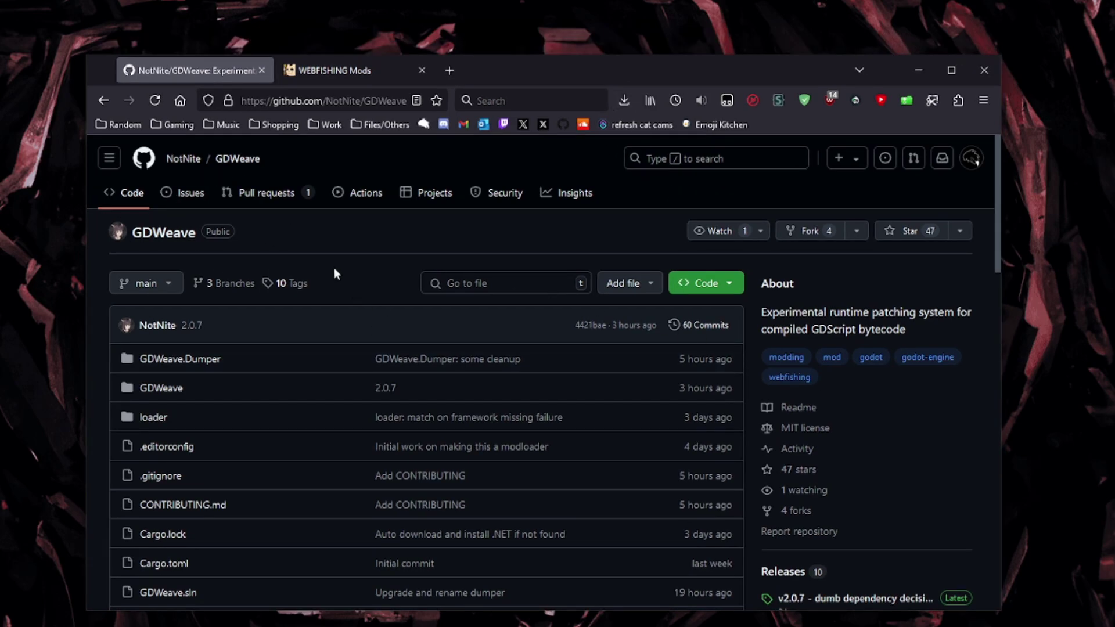
pyautogui.scroll(-3, 346, 261)
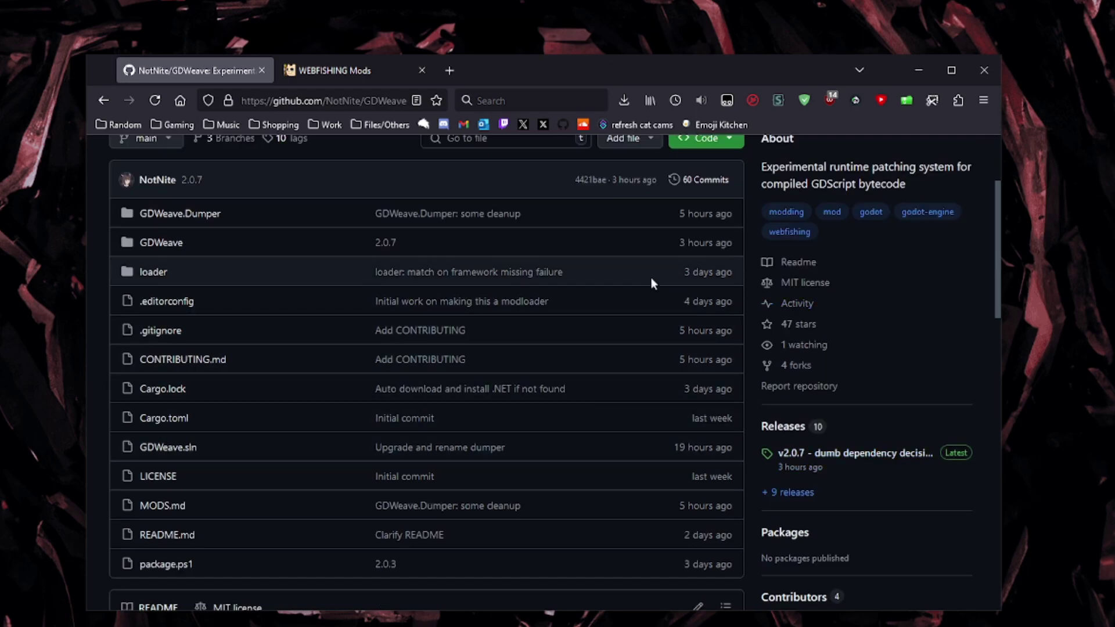
pyautogui.scroll(2, 911, 437)
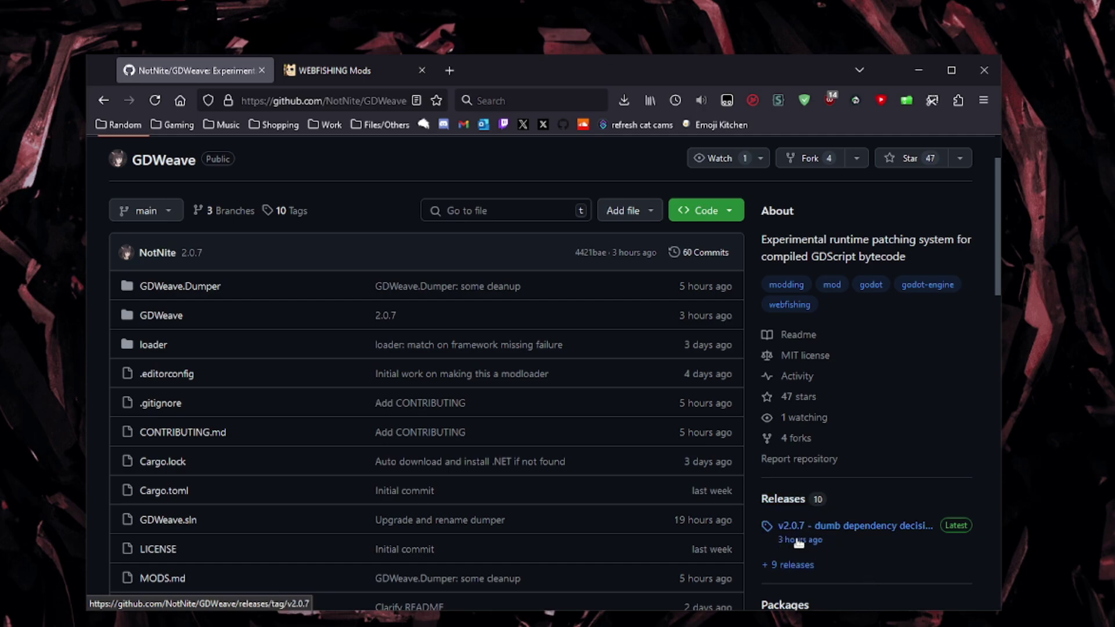
pyautogui.click(839, 532)
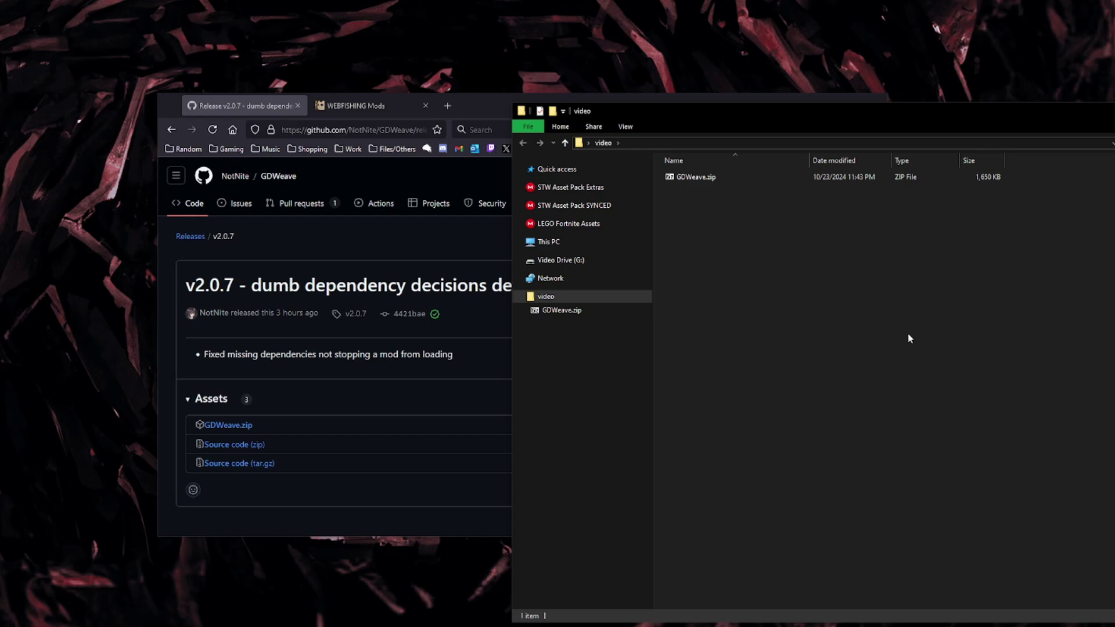
# Open the downloaded GDWeave.zip archive from the video folder and inspect its contents
pyautogui.doubleClick(697, 179)
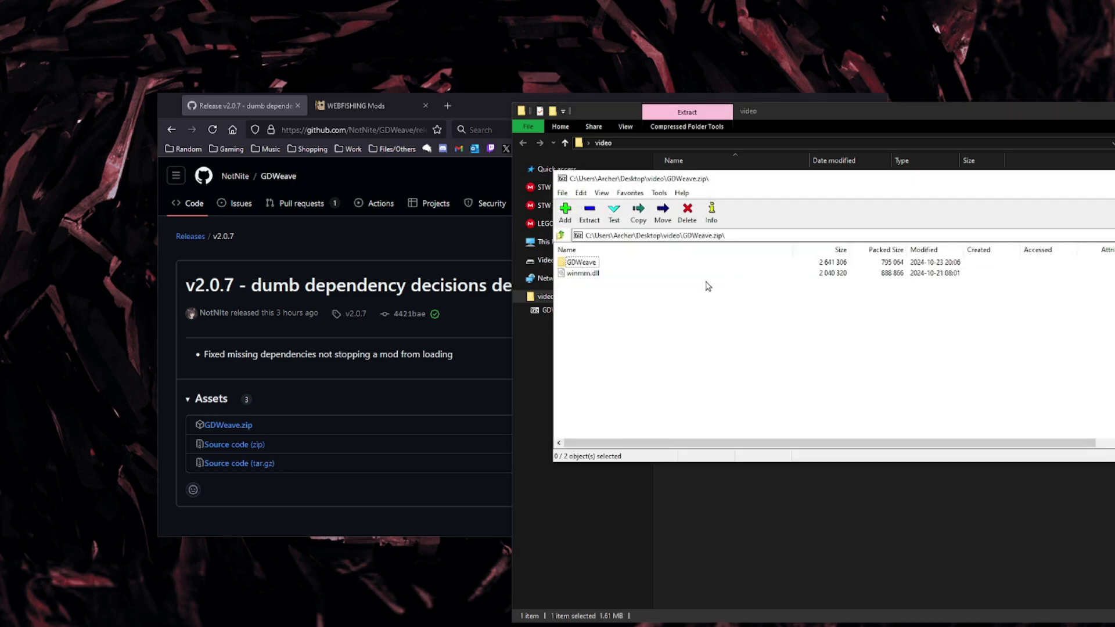
pyautogui.moveTo(598, 179); pyautogui.dragTo(672, 244)
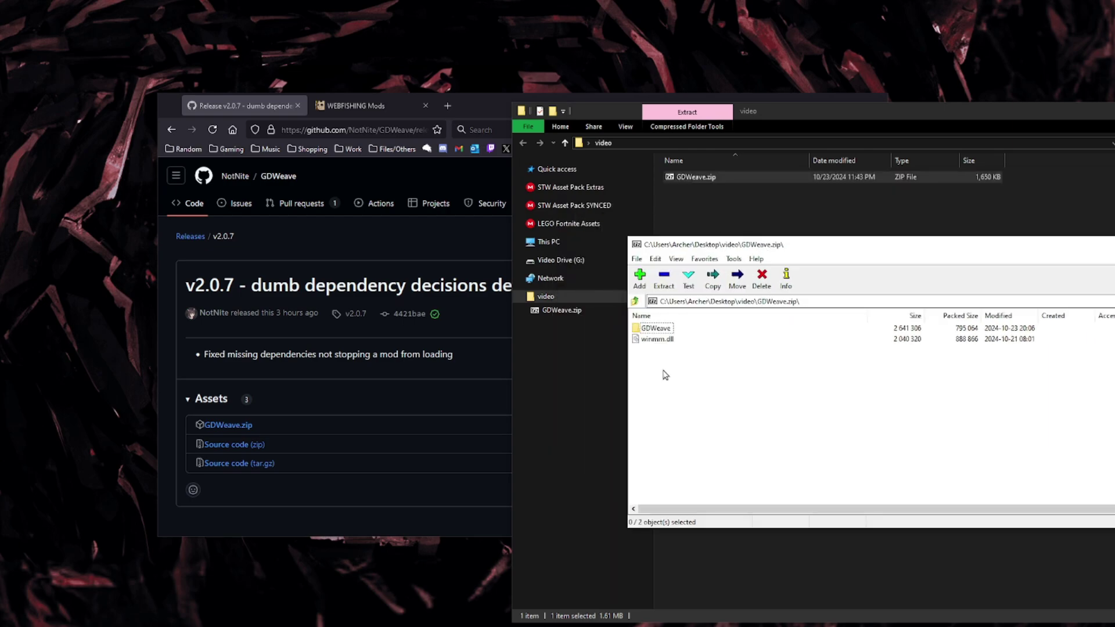
pyautogui.moveTo(664, 368); pyautogui.dragTo(639, 327)
pyautogui.click(704, 388)
pyautogui.moveTo(700, 395); pyautogui.dragTo(668, 336)
pyautogui.click(739, 424)
# Switch to Steam and browse WEBFISHING's local files, placing the game folder window beside the open archive
pyautogui.moveTo(0, 283); pyautogui.dragTo(492, 16)
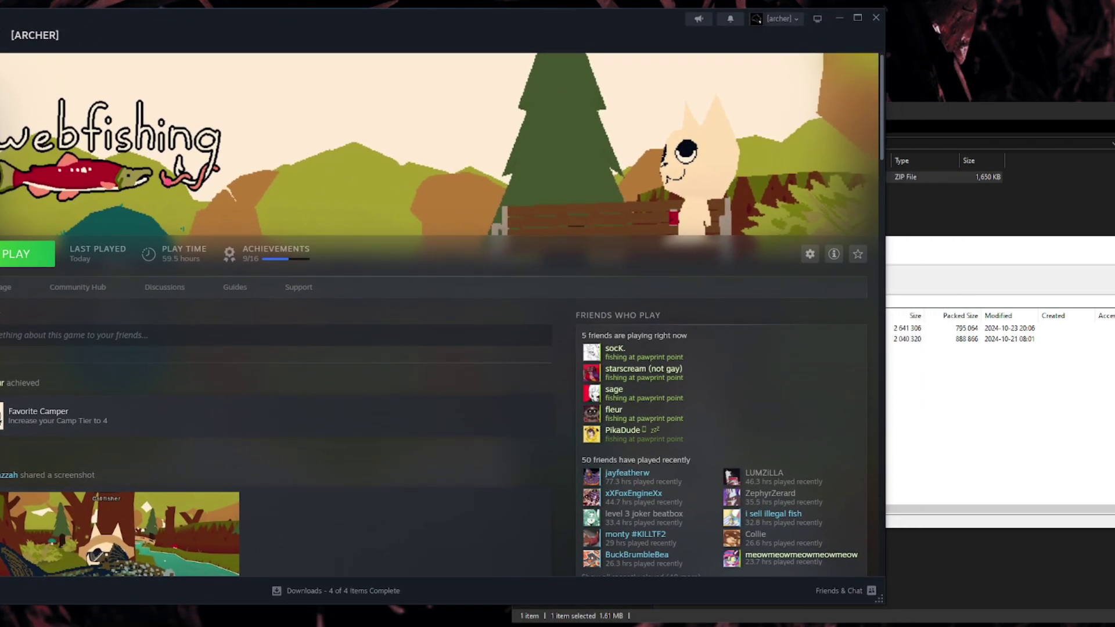
pyautogui.click(810, 253)
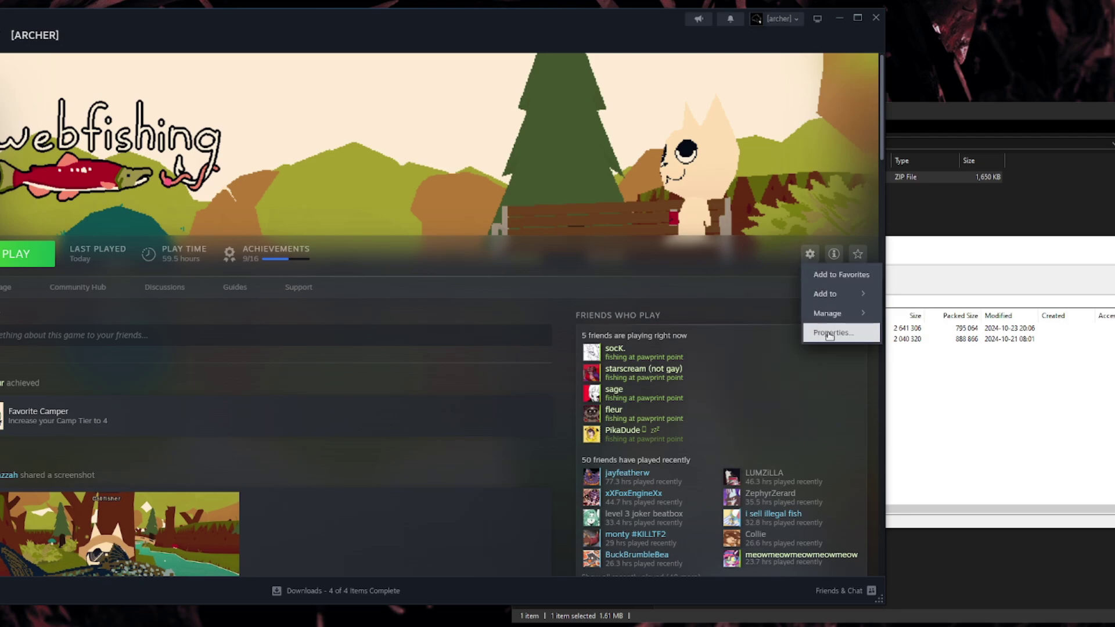
pyautogui.moveTo(844, 318)
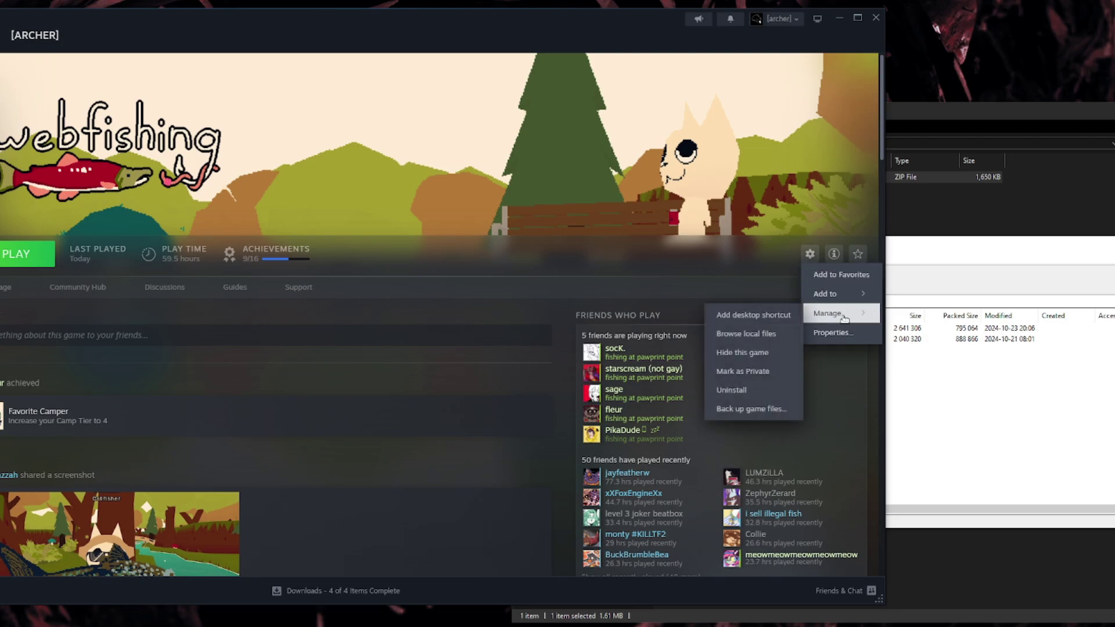
pyautogui.click(751, 335)
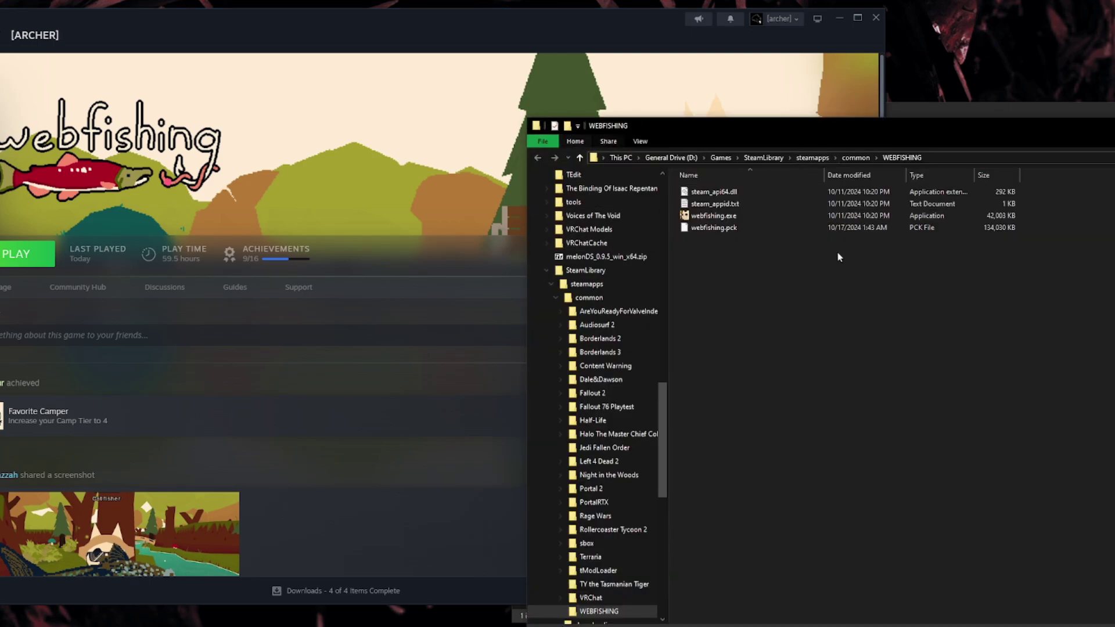
pyautogui.moveTo(831, 126); pyautogui.dragTo(441, 80)
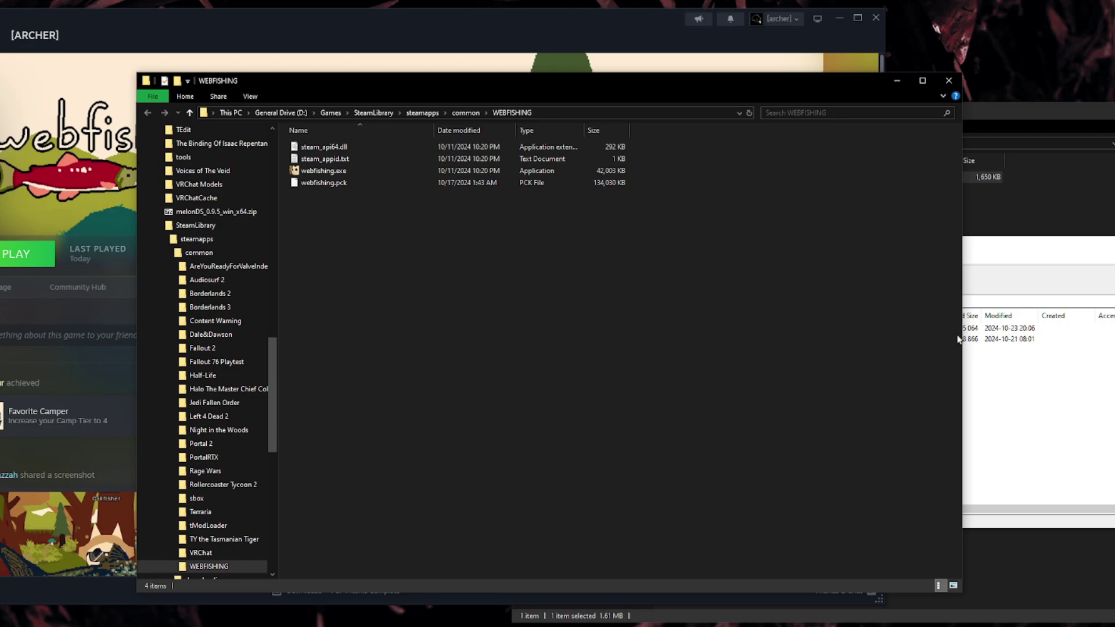
# Extract the GDWeave folder and winmm.dll from the archive into the WEBFISHING game folder
pyautogui.click(1027, 425)
pyautogui.moveTo(654, 385); pyautogui.dragTo(391, 266)
pyautogui.click(678, 362)
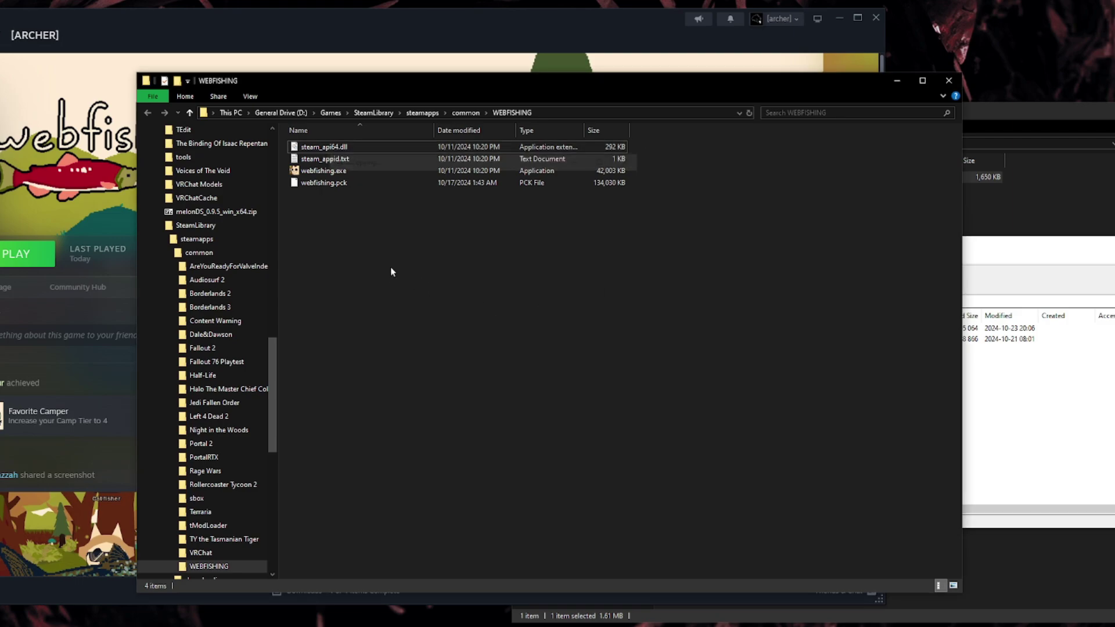
# Close the GDWeave.zip archive window and the video folder window
pyautogui.click(1023, 403)
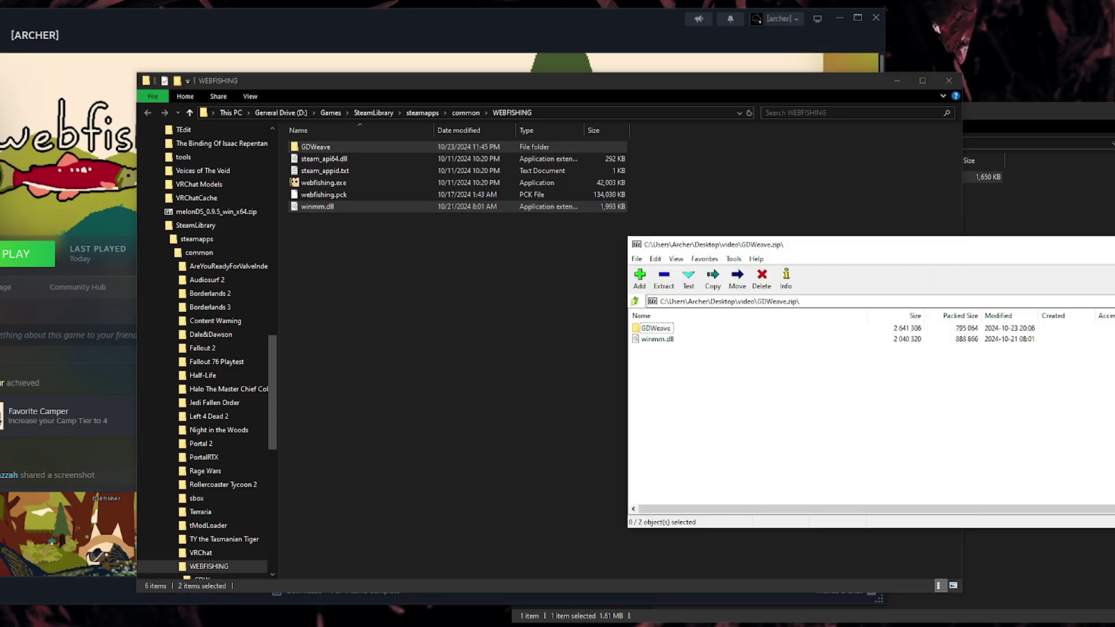
pyautogui.hotkey('alt', 'F4')
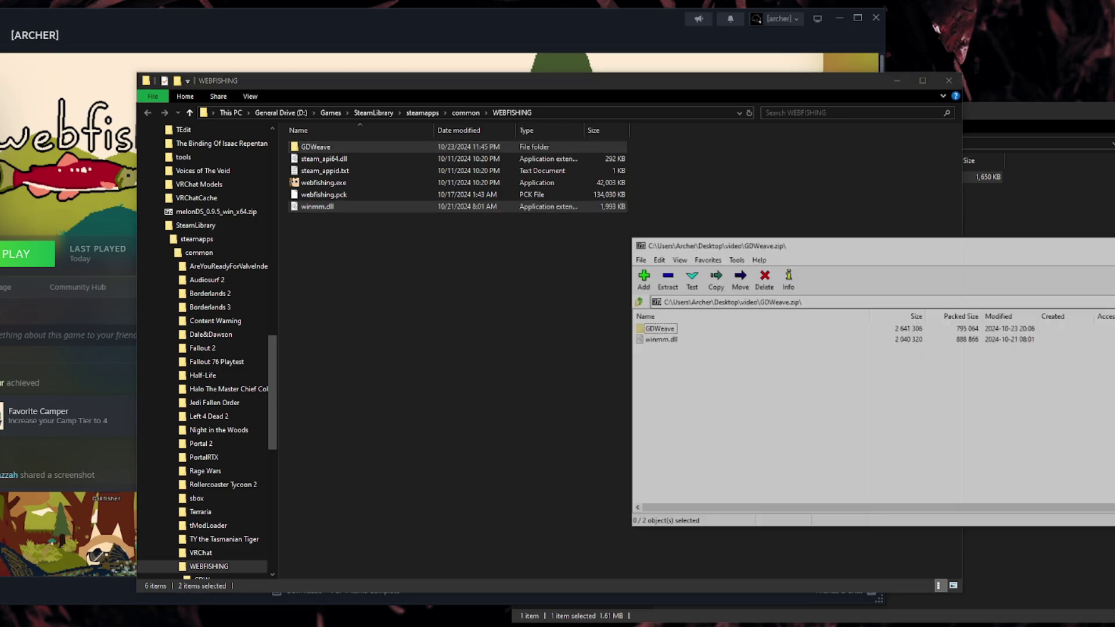
pyautogui.click(1039, 372)
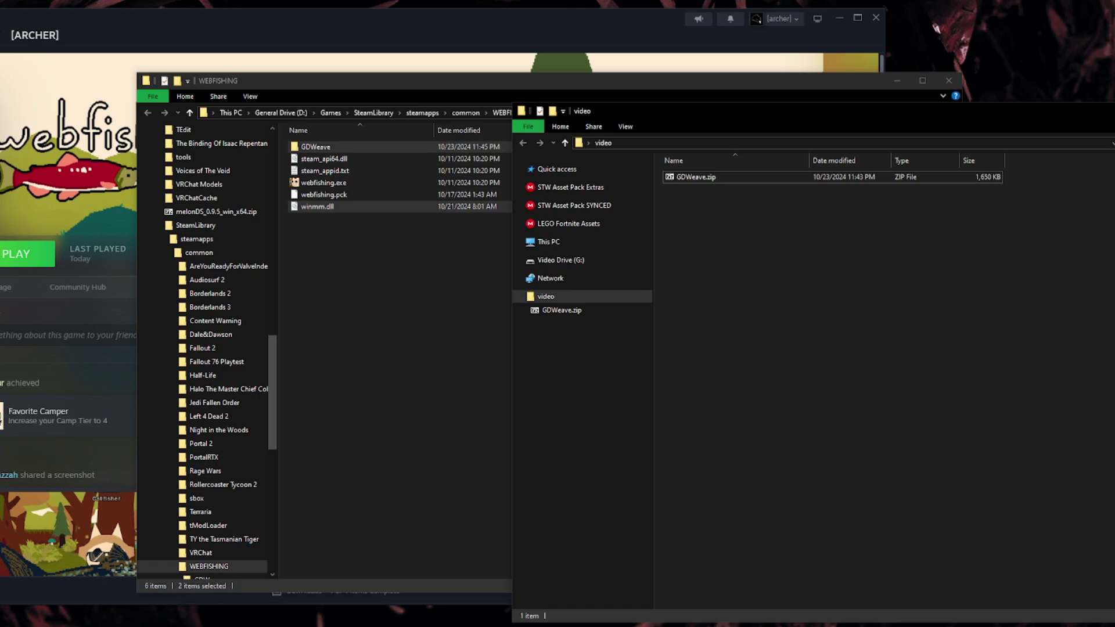
pyautogui.hotkey('alt', 'F4')
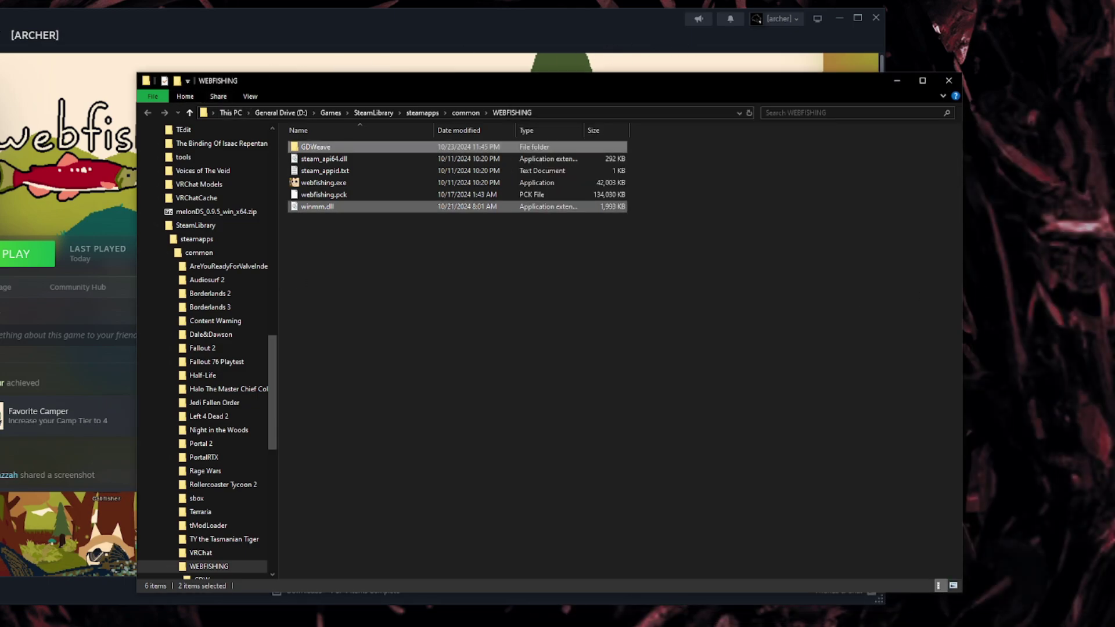
# Switch to the browser, show the WEBFISHING Mods page in a wider window and look through the mod list
pyautogui.hotkey('alt', 'Tab')
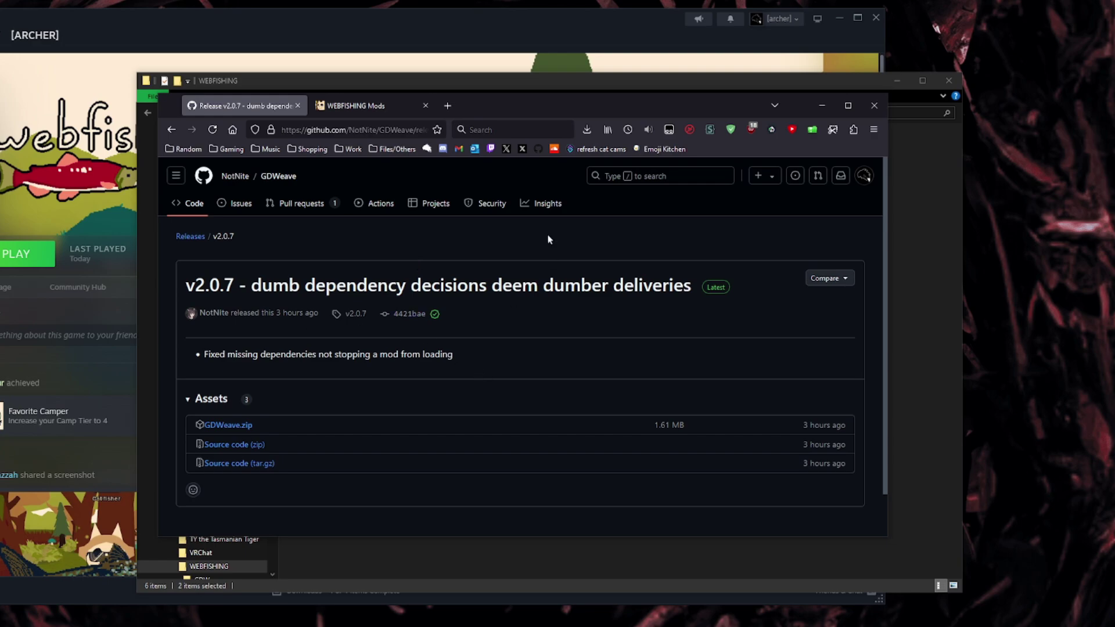
pyautogui.click(366, 111)
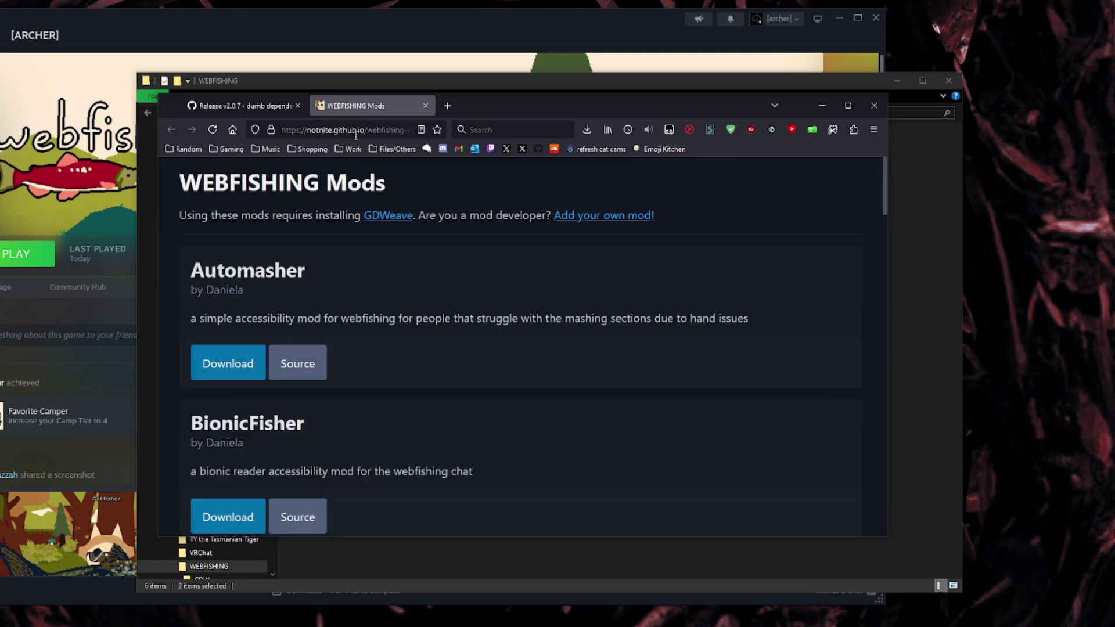
pyautogui.moveTo(888, 257); pyautogui.dragTo(1030, 280)
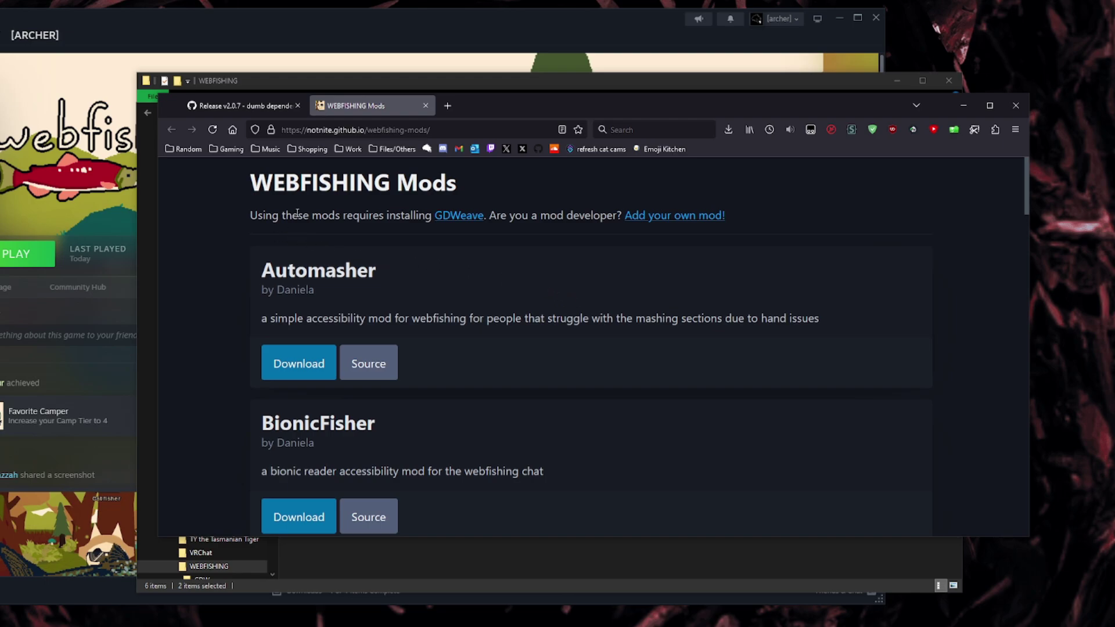
pyautogui.scroll(-1, 249, 224)
pyautogui.scroll(1, 232, 218)
# Download the Automasher mod and save it as Automasher.zip in the video folder on the desktop
pyautogui.click(298, 366)
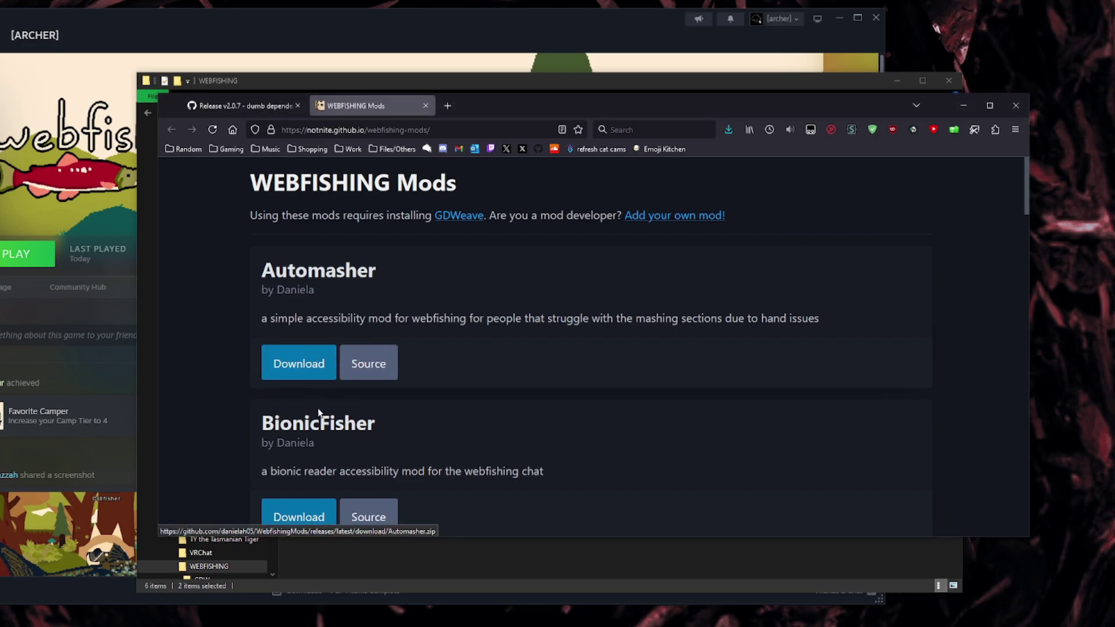
pyautogui.click(299, 364)
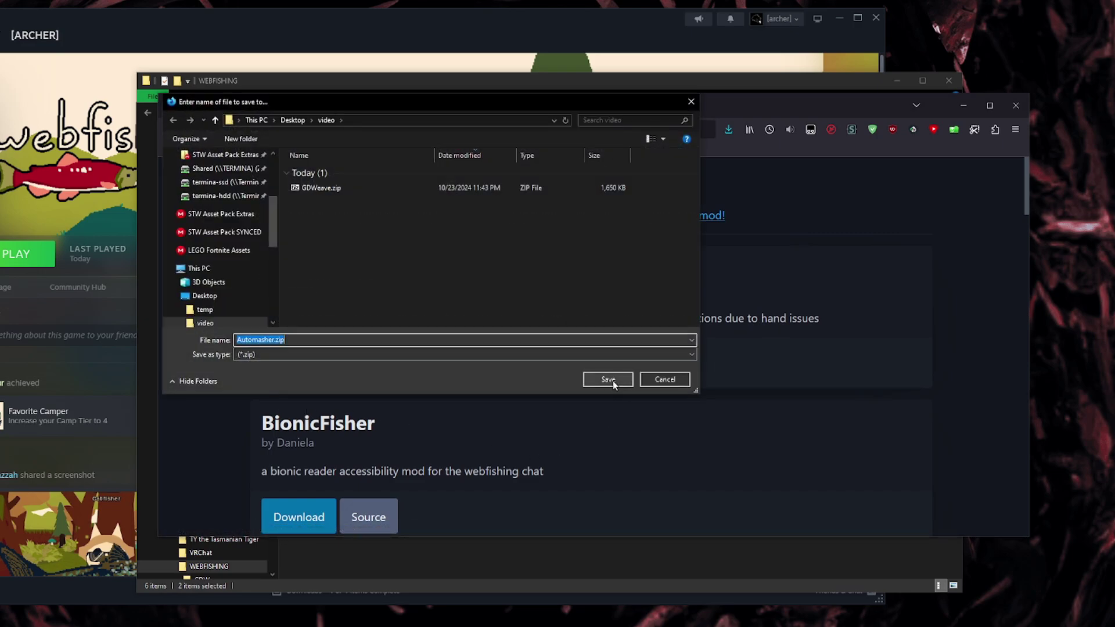
pyautogui.click(612, 381)
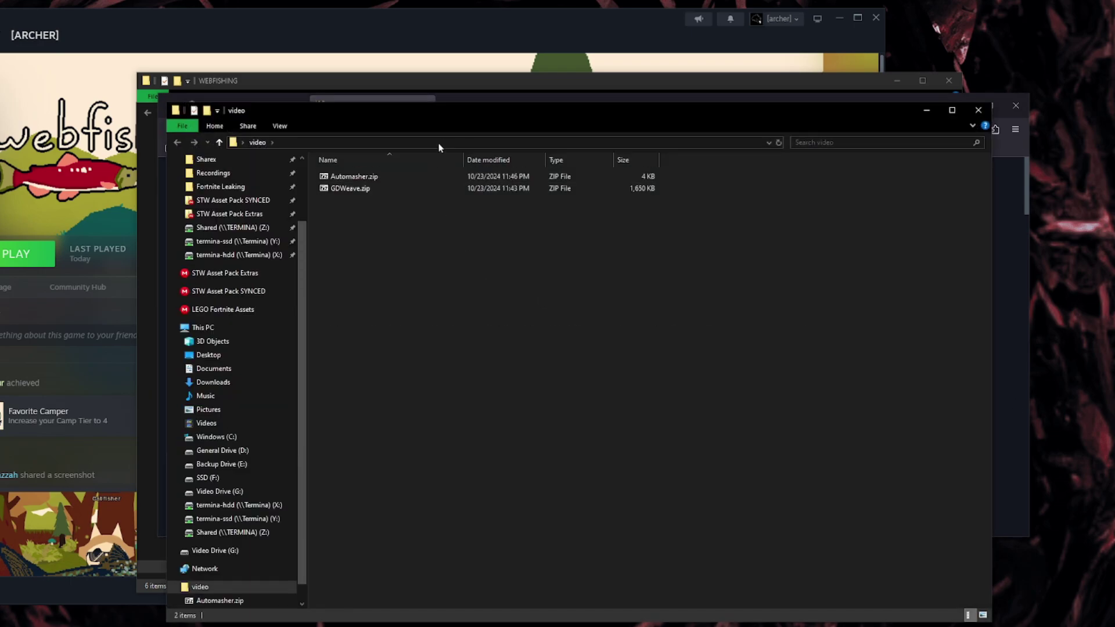
# Open Automasher.zip from the video folder and select the Automasher folder inside it
pyautogui.moveTo(445, 122); pyautogui.dragTo(837, 206)
pyautogui.doubleClick(761, 258)
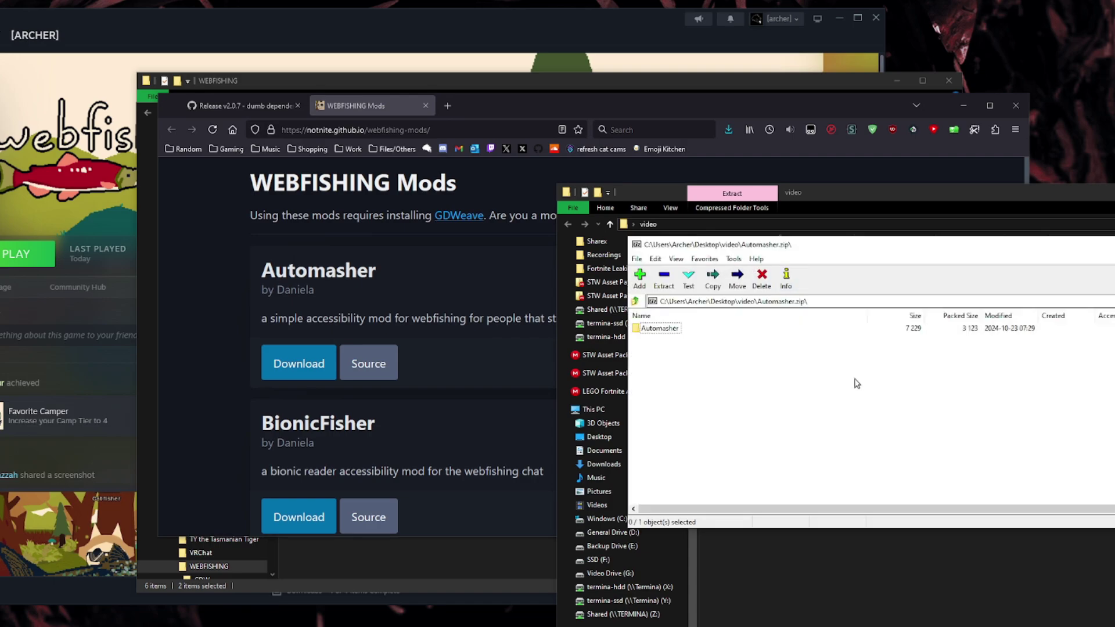
pyautogui.click(655, 330)
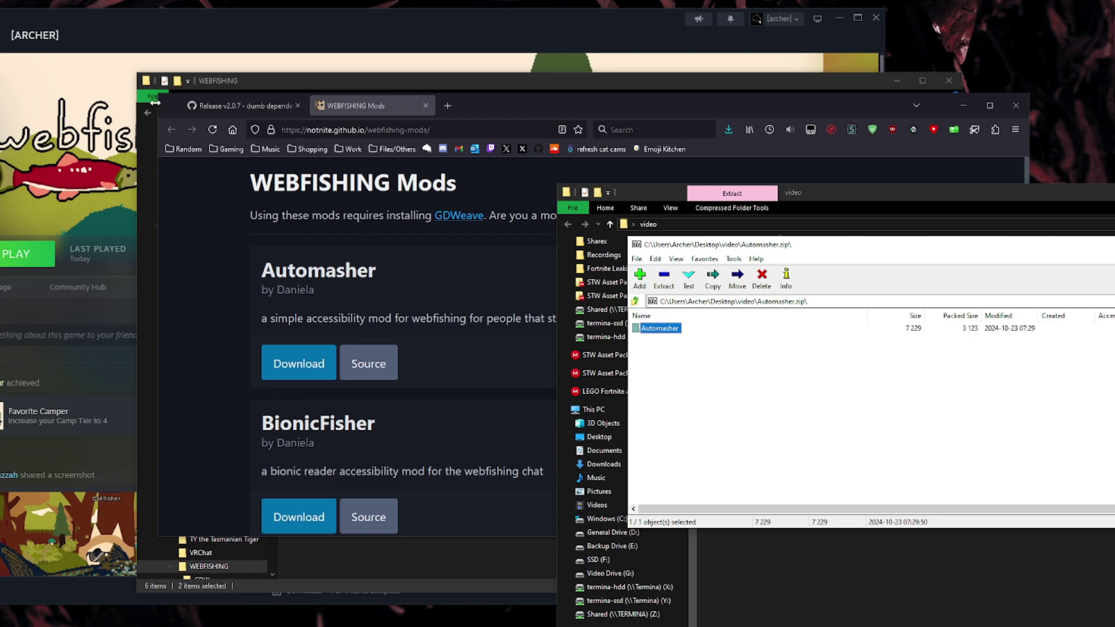
# Extract the Automasher folder from the archive into the mods folder within WEBFISHING's GDWeave folder
pyautogui.click(228, 90)
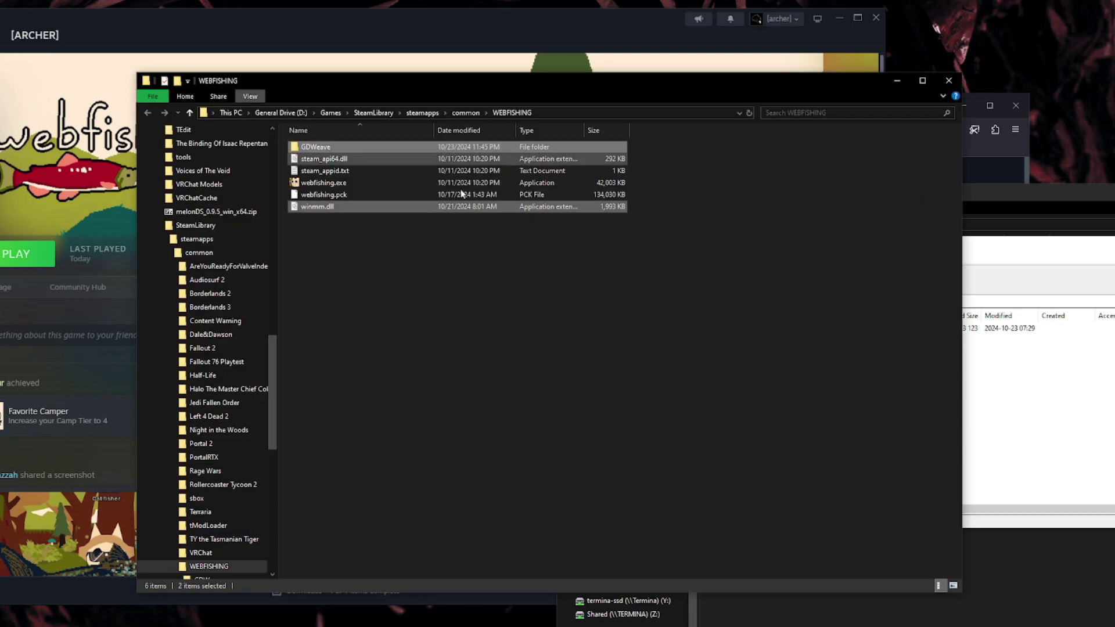
pyautogui.doubleClick(326, 150)
pyautogui.doubleClick(316, 159)
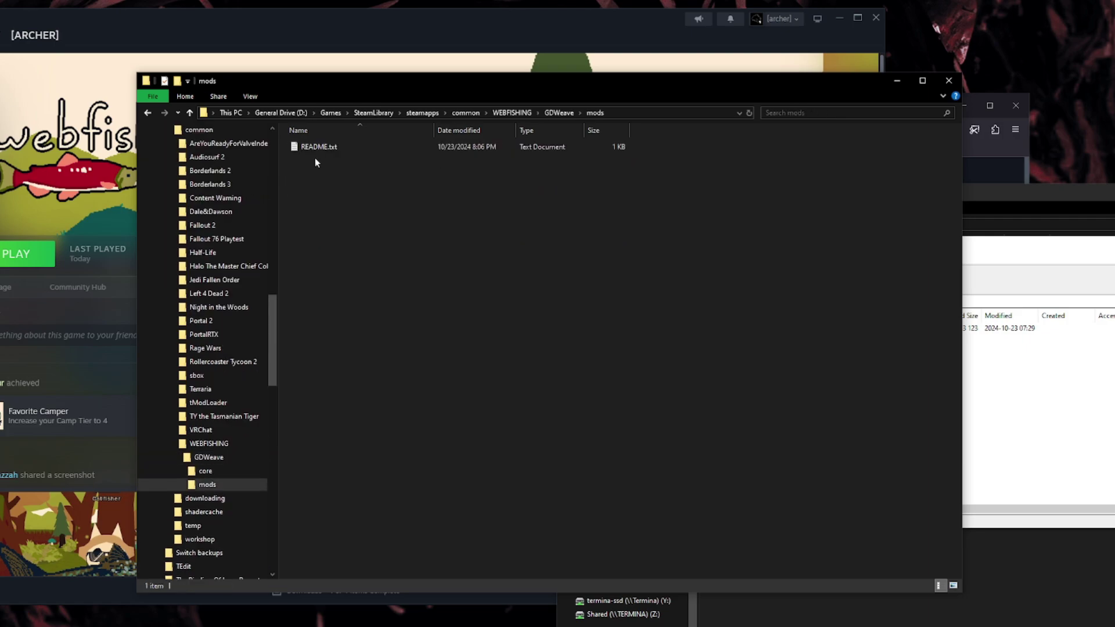
pyautogui.click(1015, 433)
pyautogui.click(647, 330)
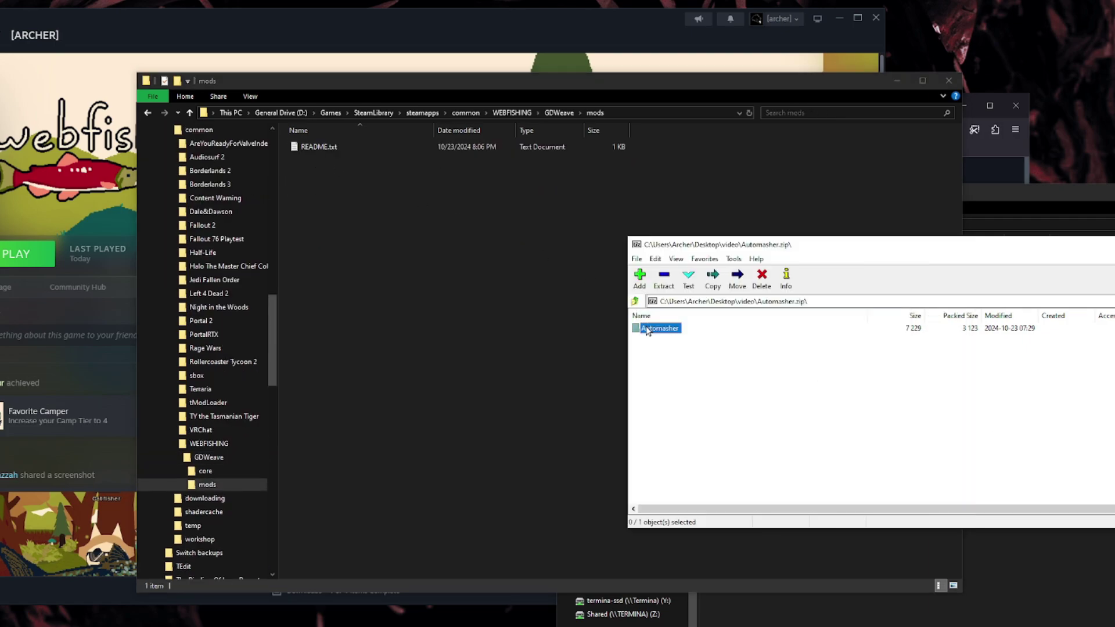
pyautogui.moveTo(449, 266); pyautogui.dragTo(450, 268)
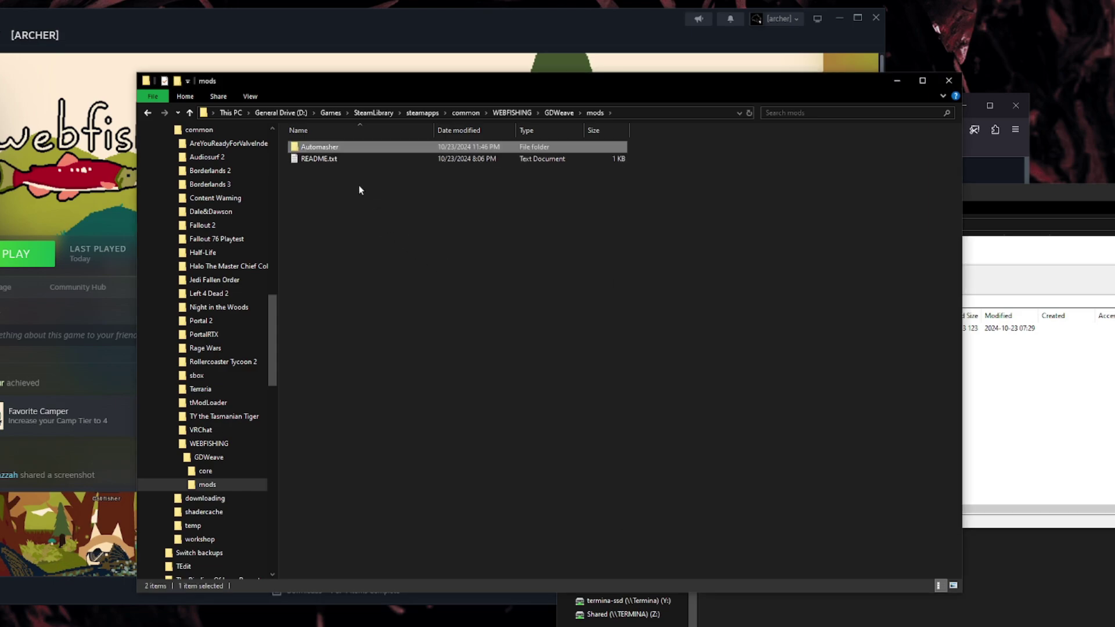
# Check the extracted Automasher folder and its location inside GDWeave, ending back in the mods folder
pyautogui.doubleClick(334, 149)
pyautogui.hotkey('alt', 'Left')
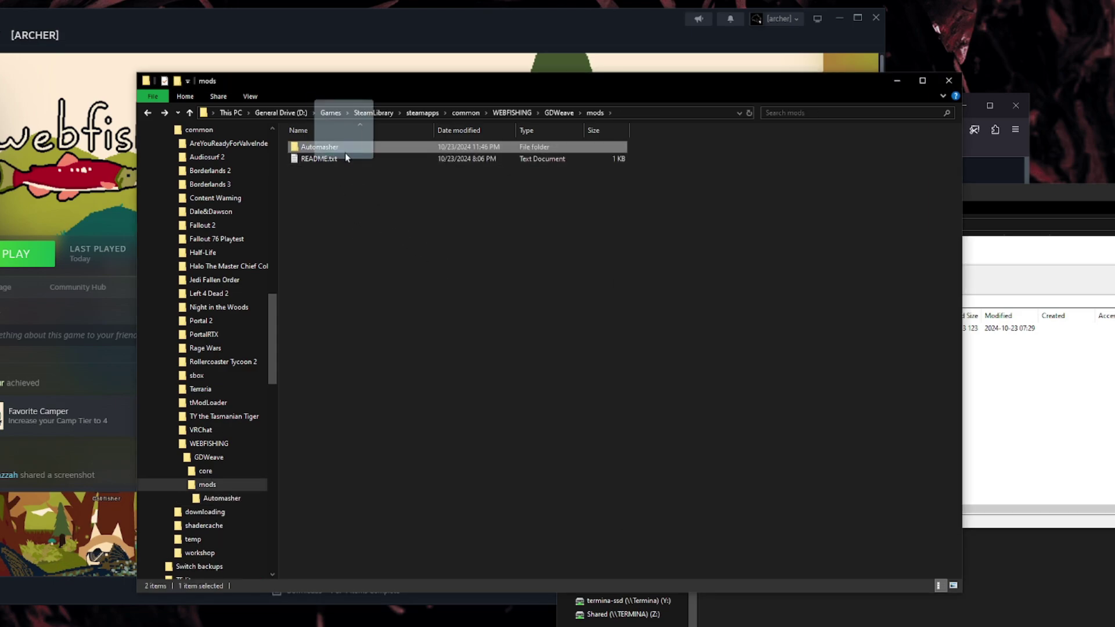
pyautogui.click(559, 112)
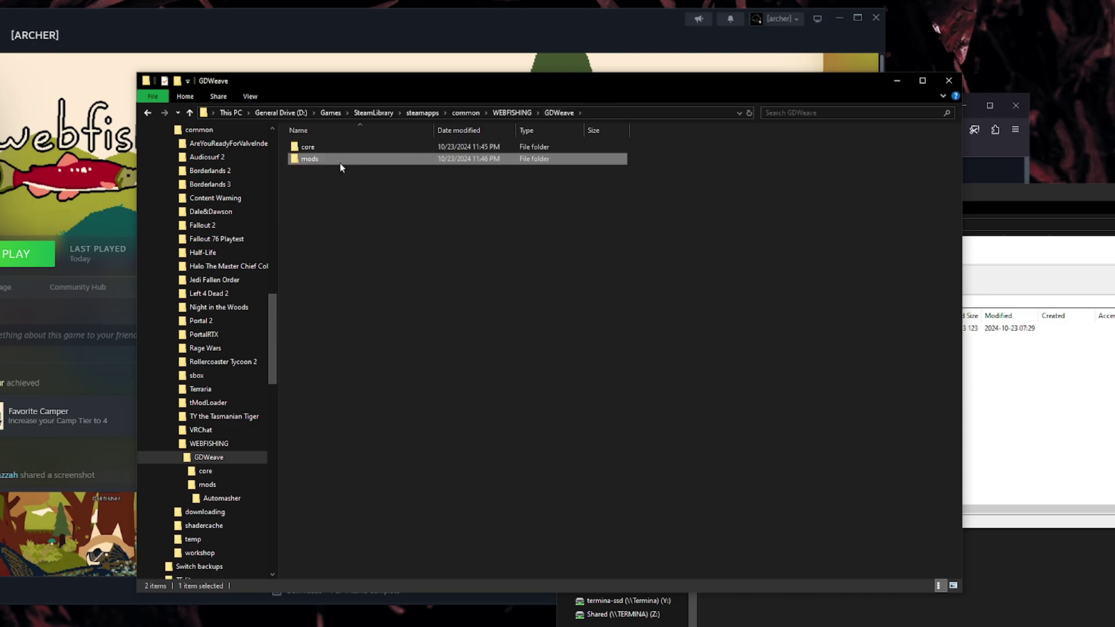
pyautogui.doubleClick(340, 163)
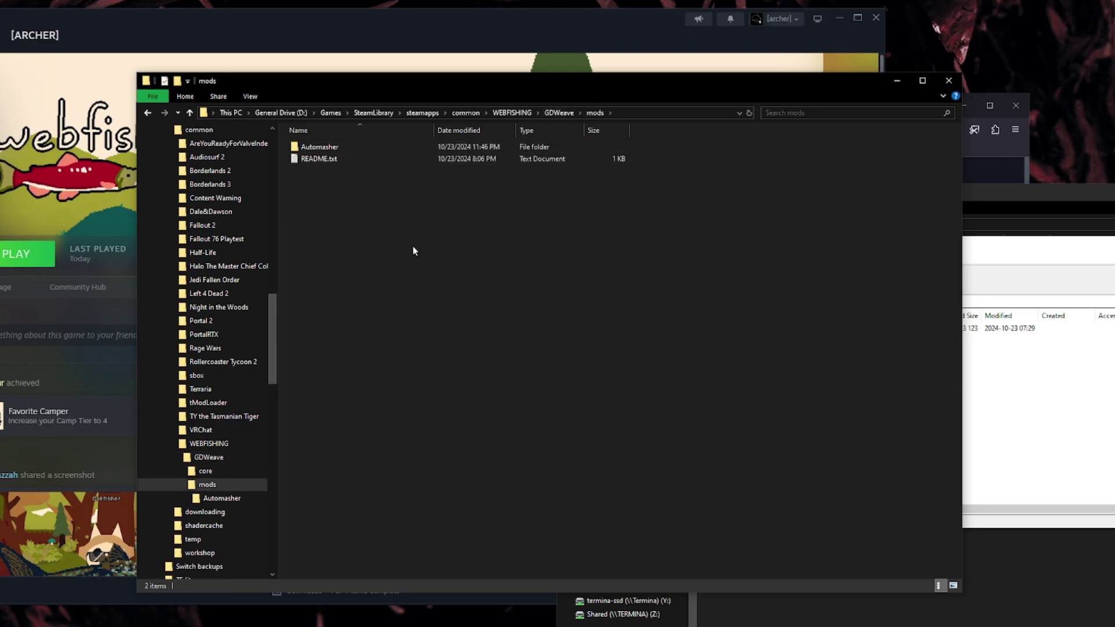
# Launch WEBFISHING from its Steam library page and walk the character forward in the game
pyautogui.click(26, 254)
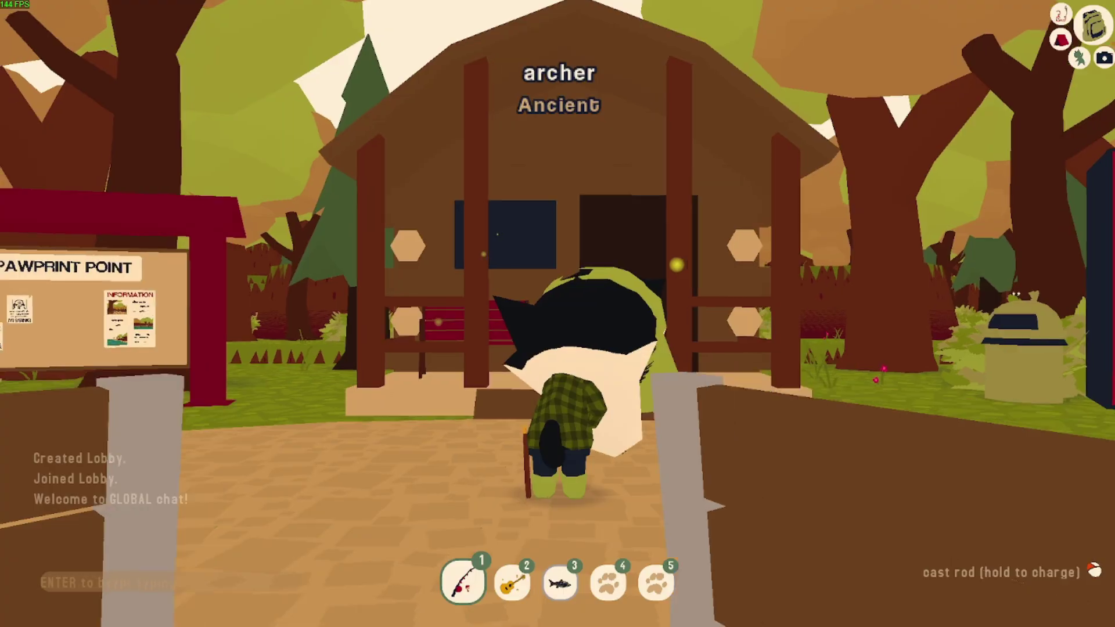
pyautogui.press('w')
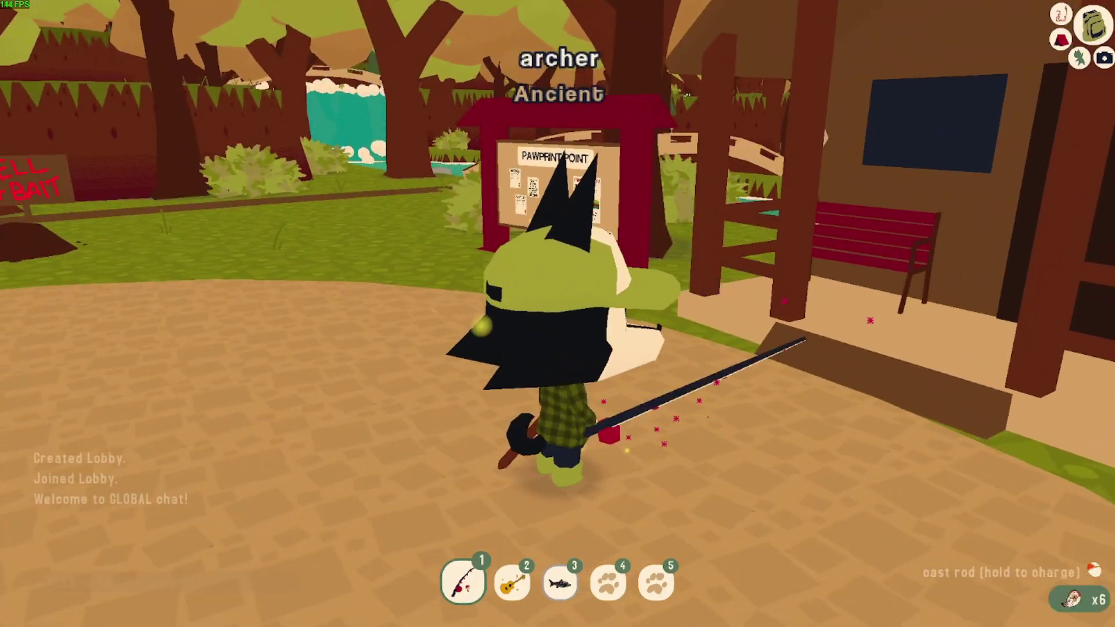
# Walk the character past the Pawprint Point notice board to the riverbank beside the bridge and cast the fishing rod into the water
pyautogui.rightClick(765, 36)
pyautogui.press('a')
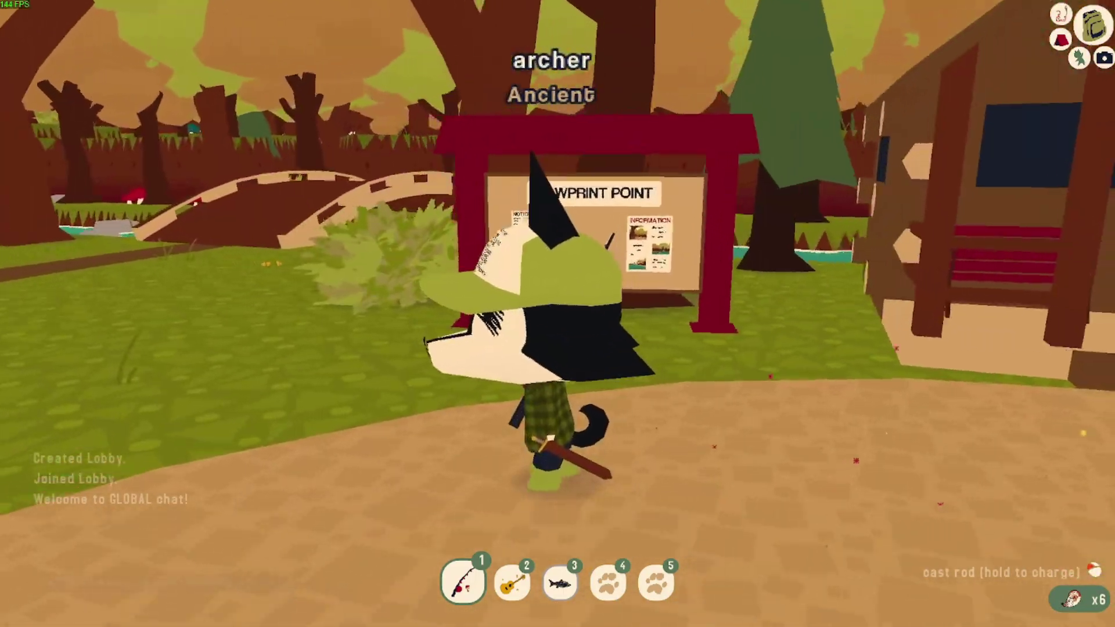
pyautogui.press('w')
pyautogui.press('w')
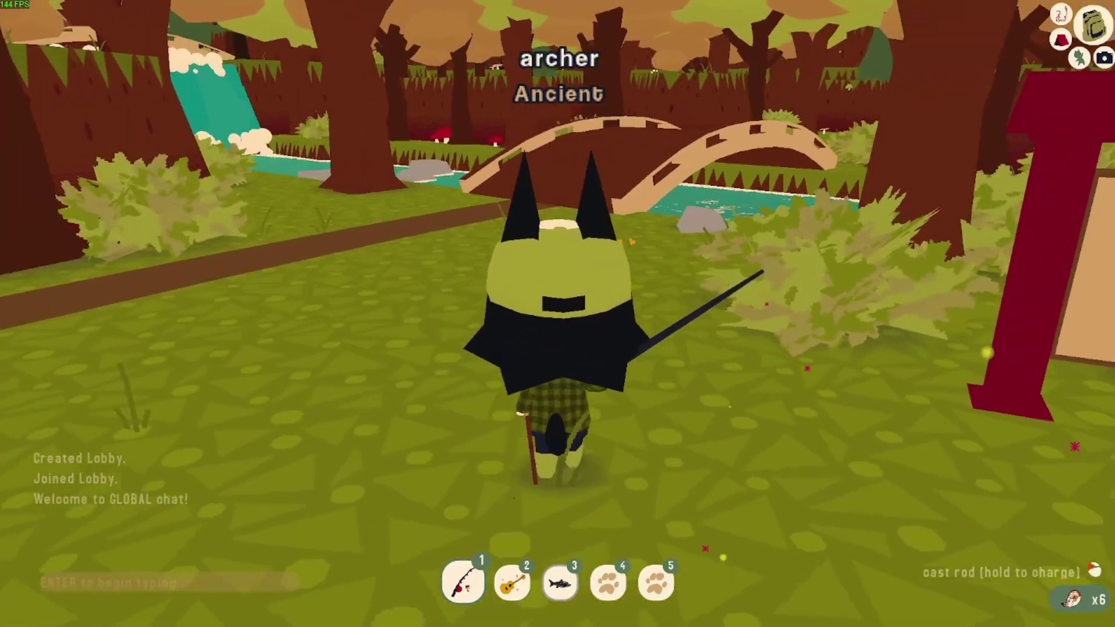
pyautogui.press('w')
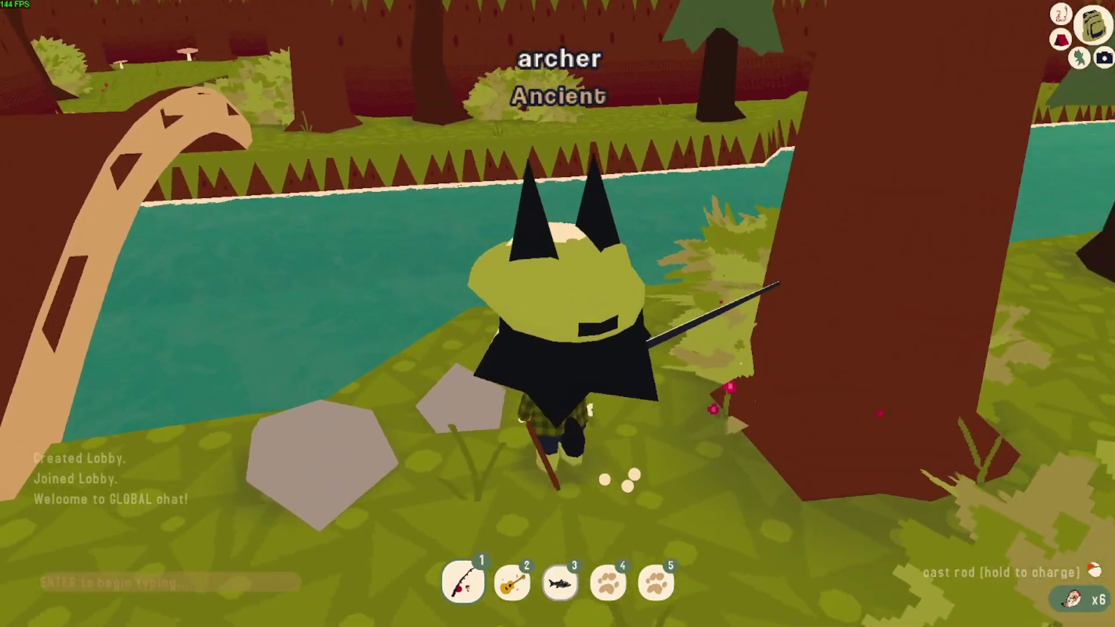
pyautogui.click(755, 453)
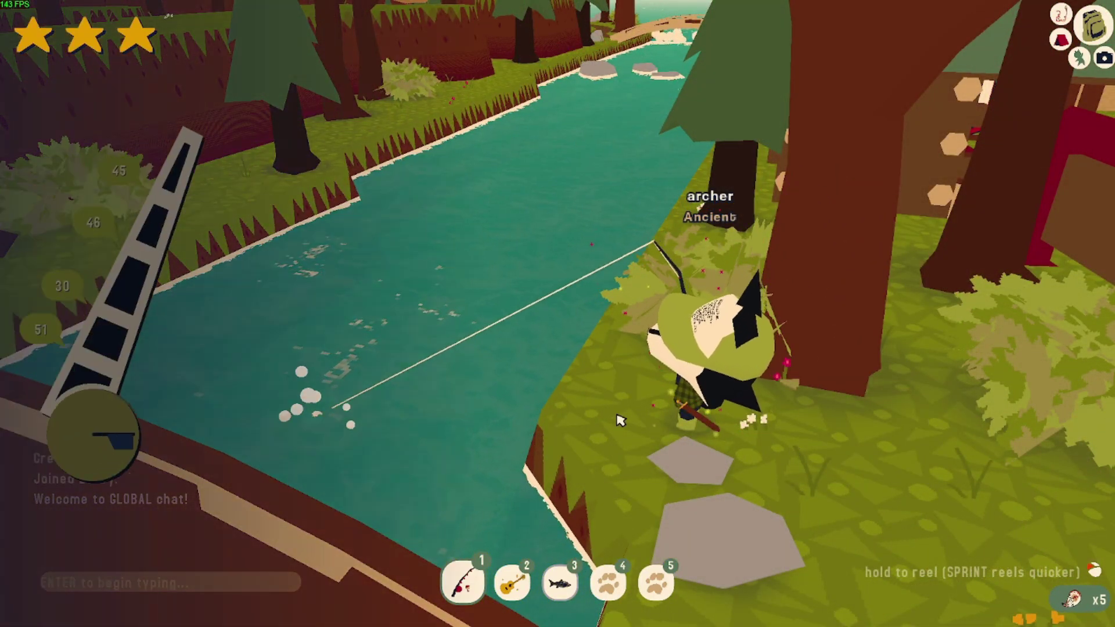
# Reel in the hooked catch through all of the reel's numbered barriers using the Automasher mod and dismiss the catch message
pyautogui.click(590, 387)
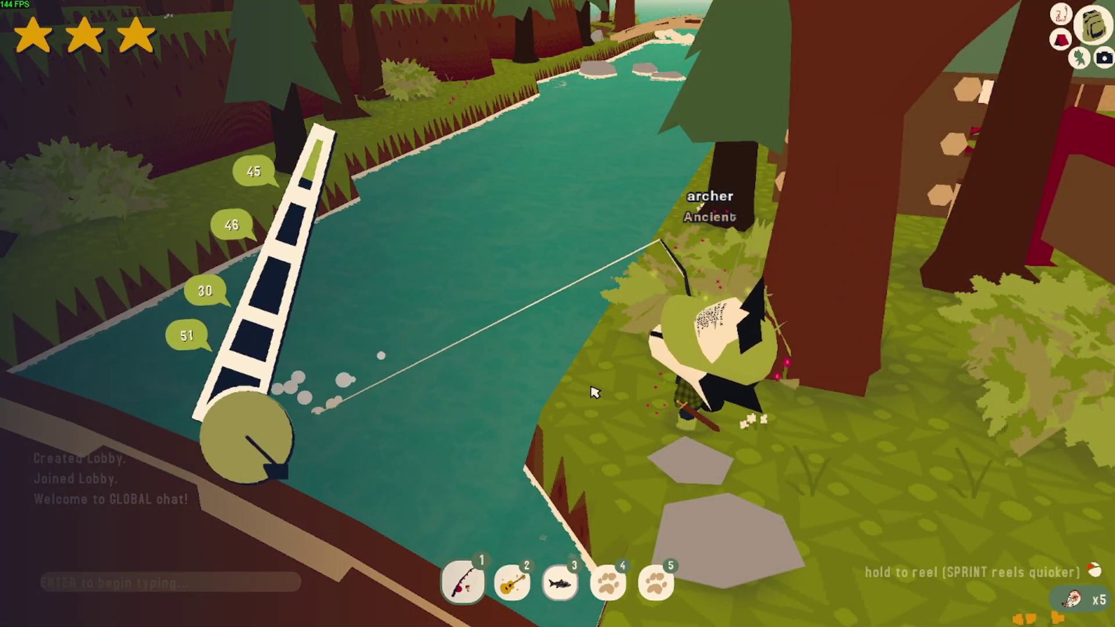
pyautogui.click(590, 387)
pyautogui.click(591, 387)
pyautogui.moveTo(593, 393); pyautogui.dragTo(594, 393)
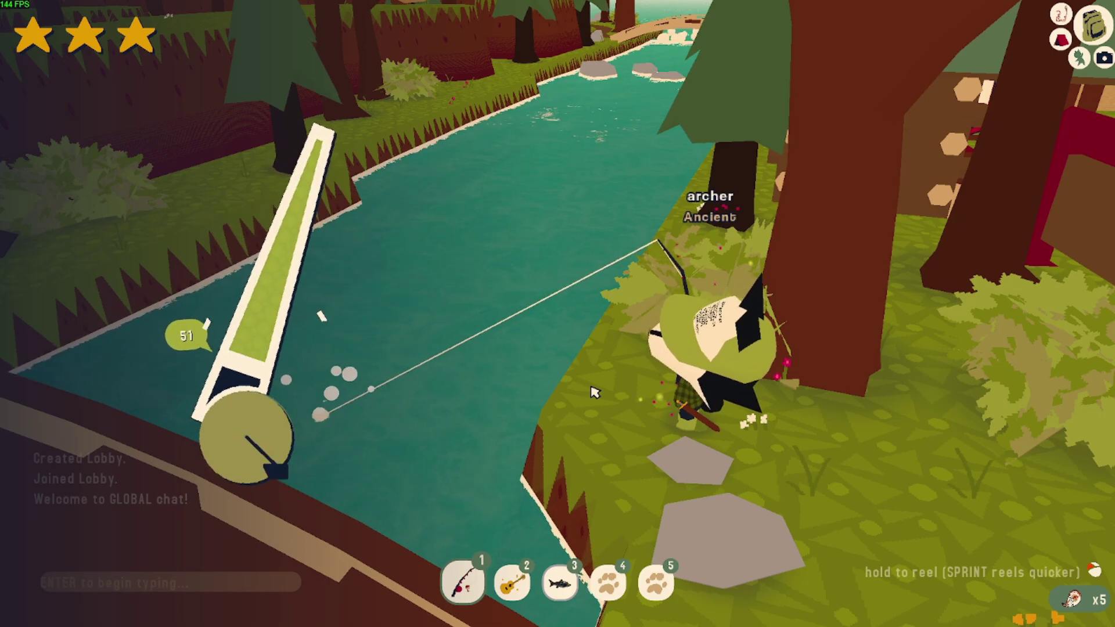
pyautogui.click(591, 387)
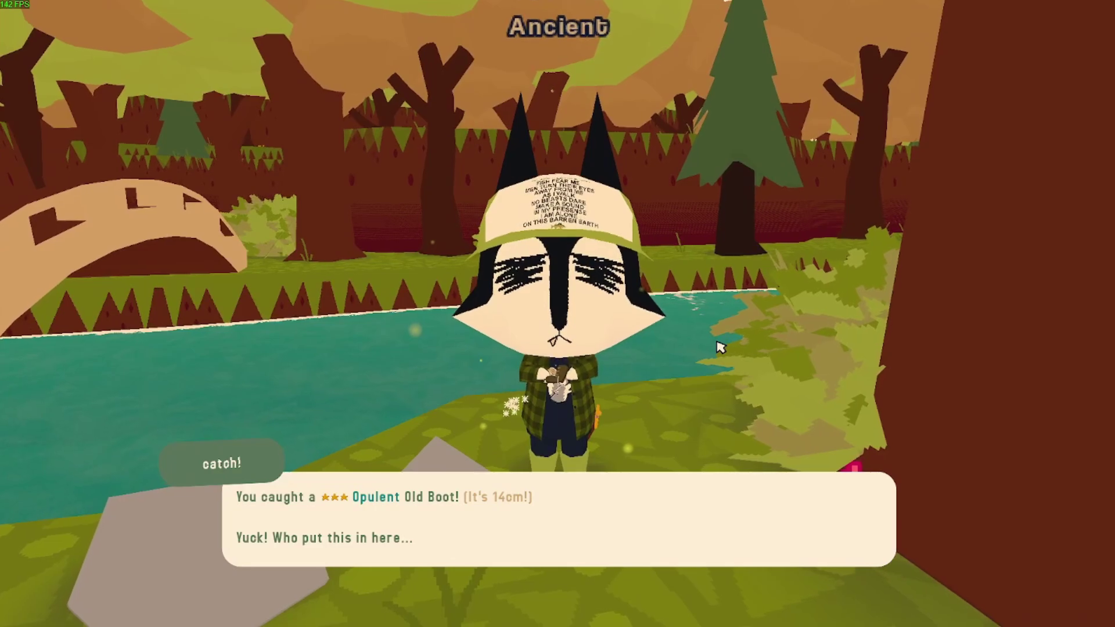
pyautogui.click(660, 331)
pyautogui.click(661, 334)
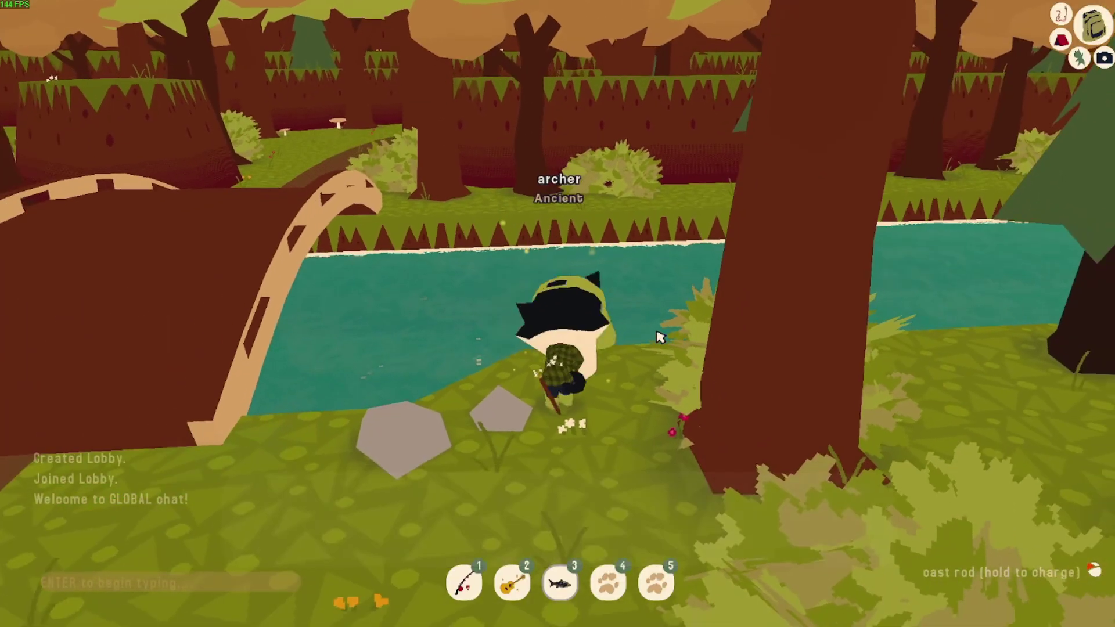
# Walk the character back from the riverbank onto the grass and face it toward the camera
pyautogui.press('s')
pyautogui.rightClick(661, 337)
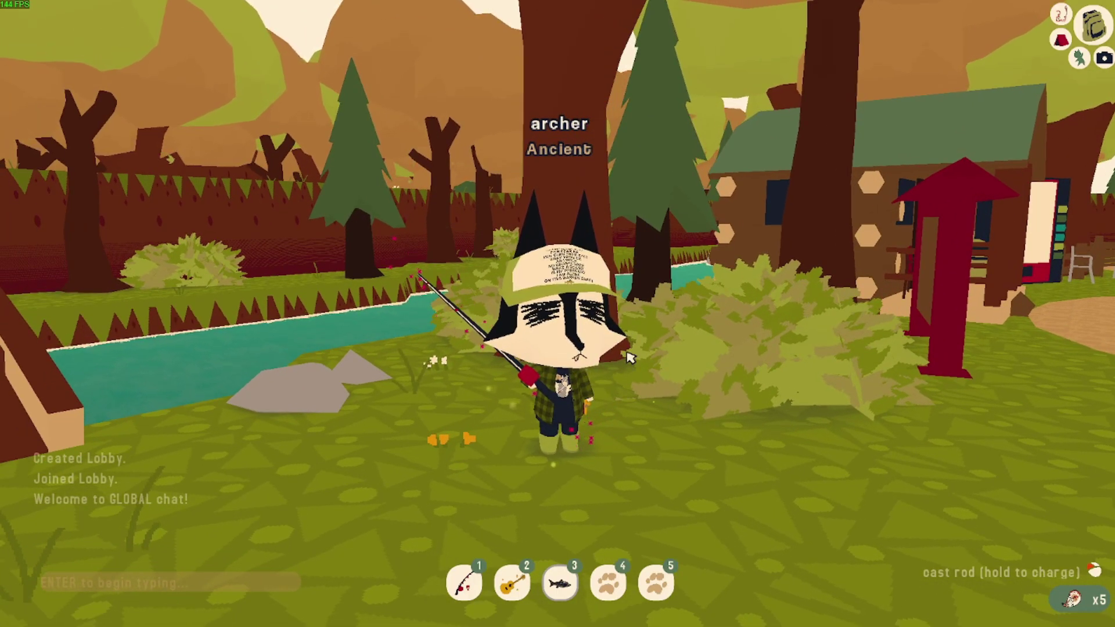
pyautogui.rightClick(892, 388)
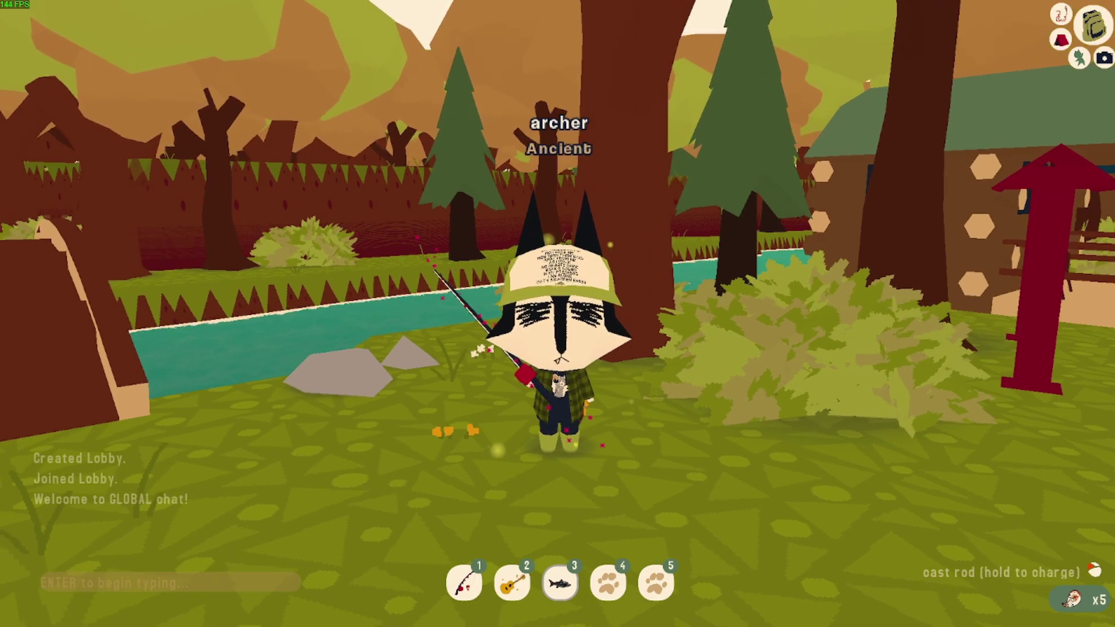